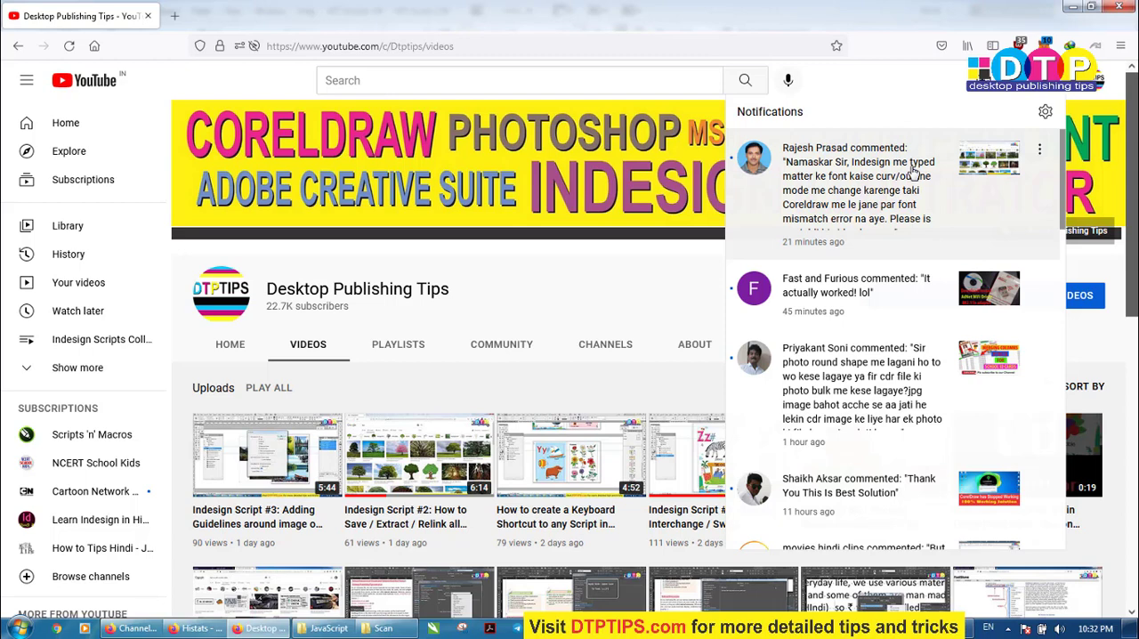
click(720, 628)
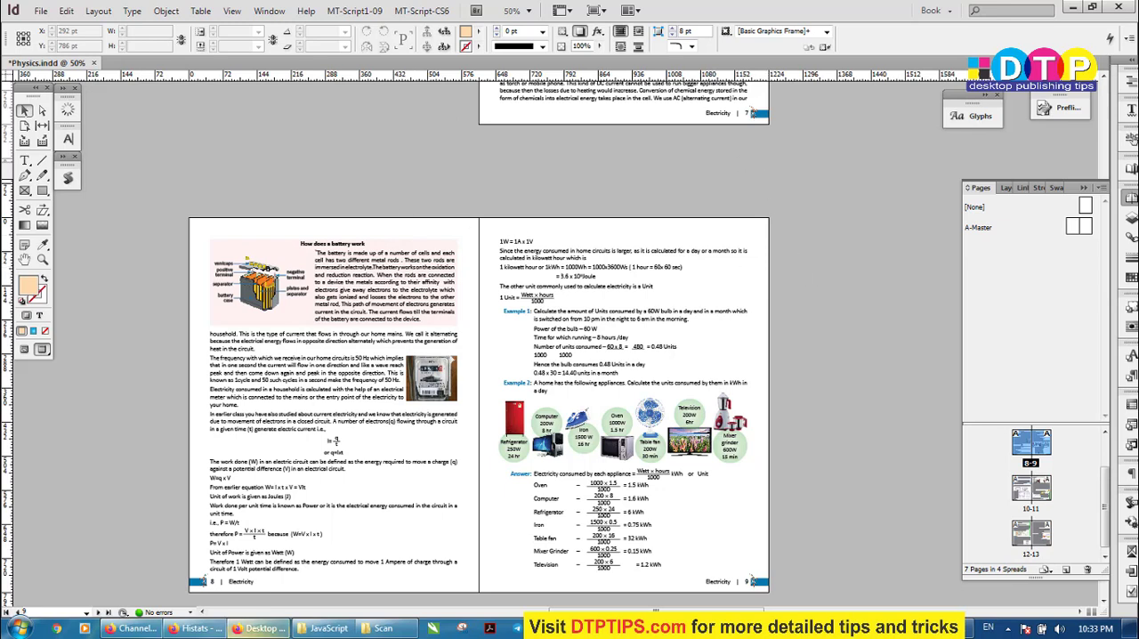
click(260, 628)
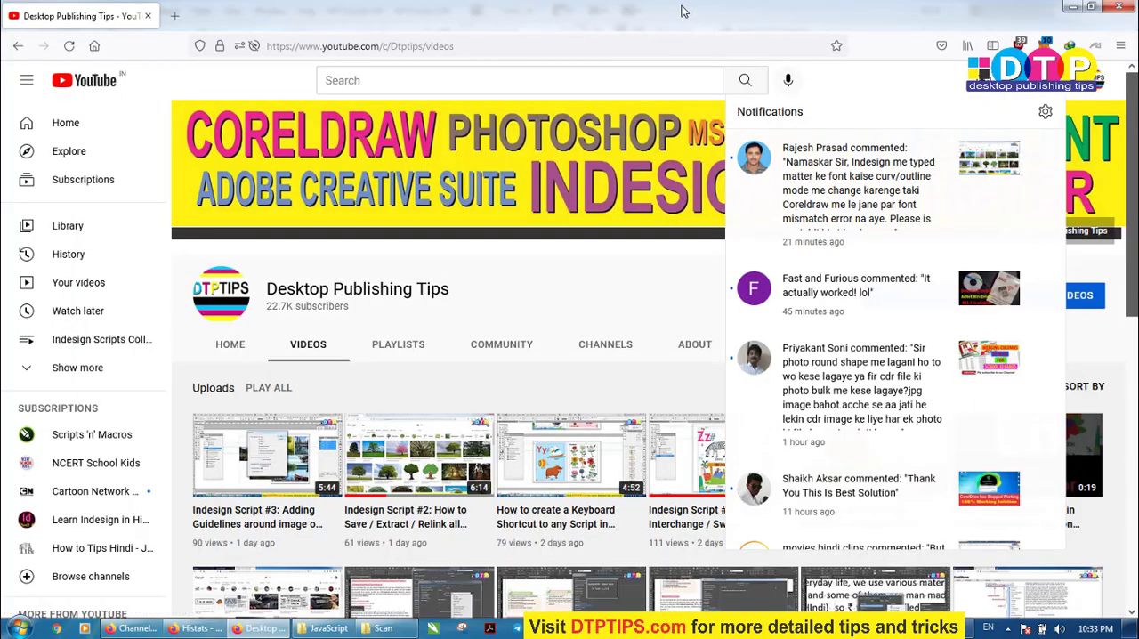
click(591, 300)
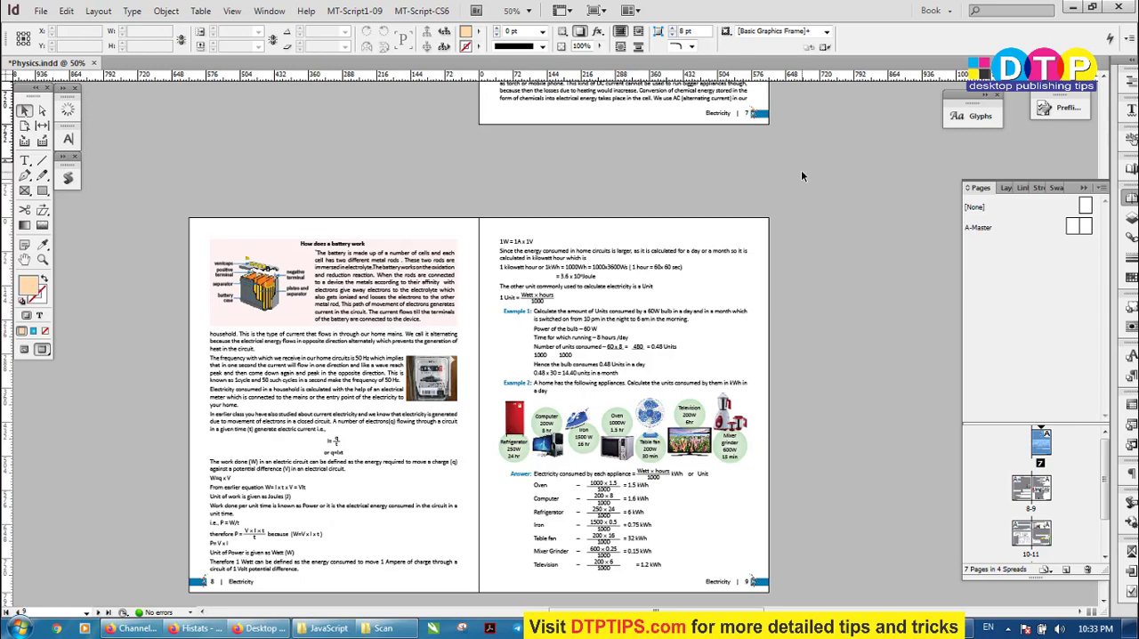
Try to export the Physics document as Adobe PDF (Print) over Physics Final Template.pdf in the Scan folder, declining the replacement
key(ctrl+e)
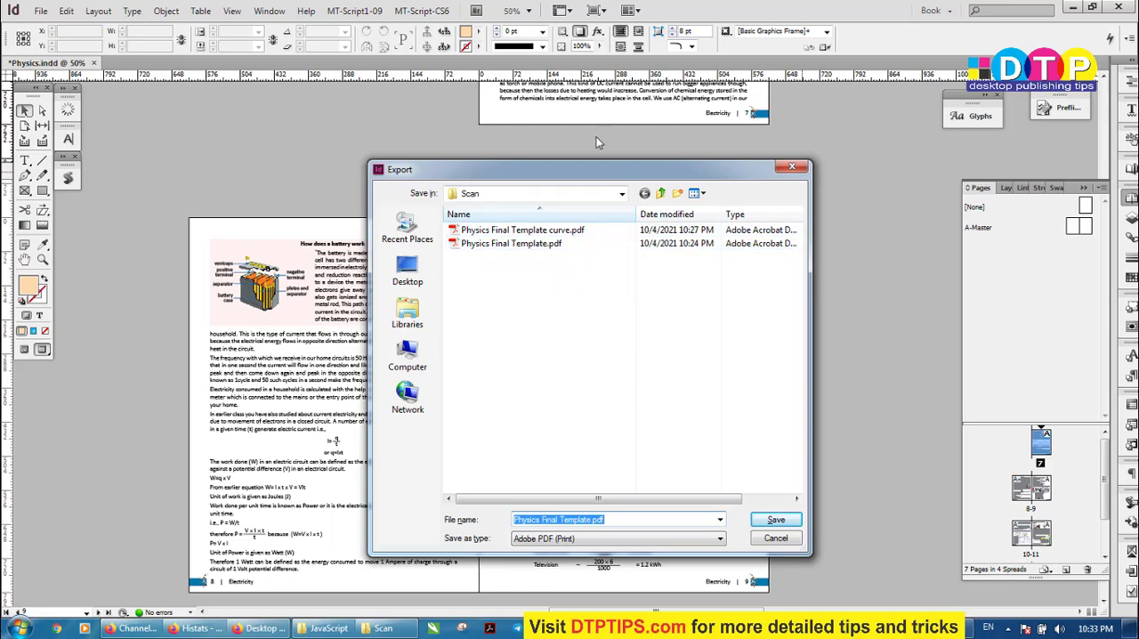
click(332, 629)
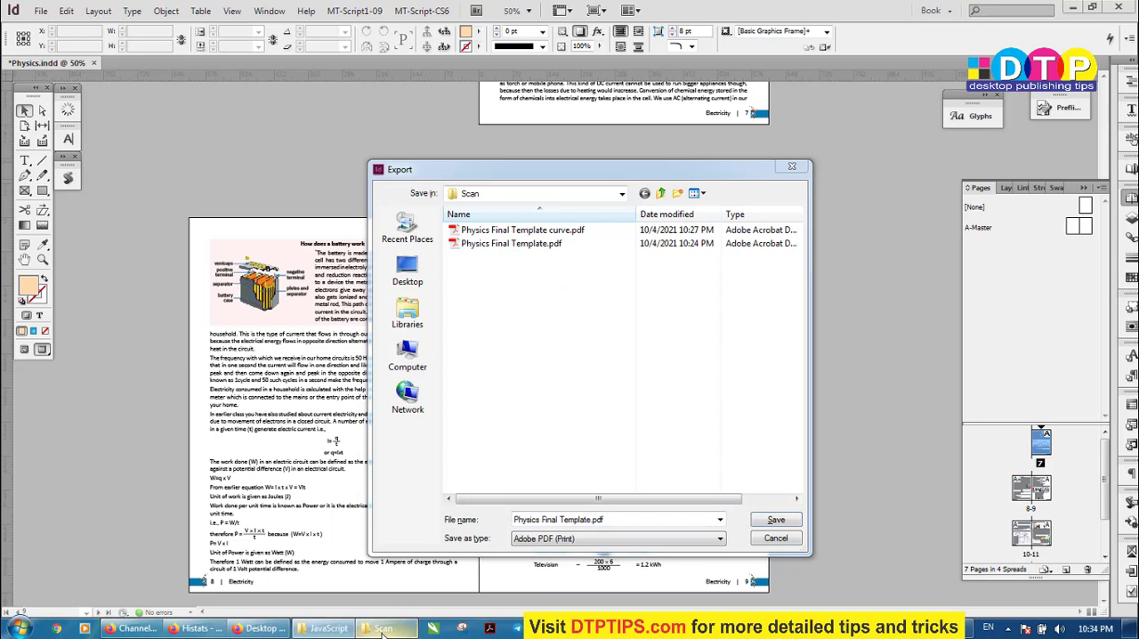
click(502, 250)
double_click(503, 250)
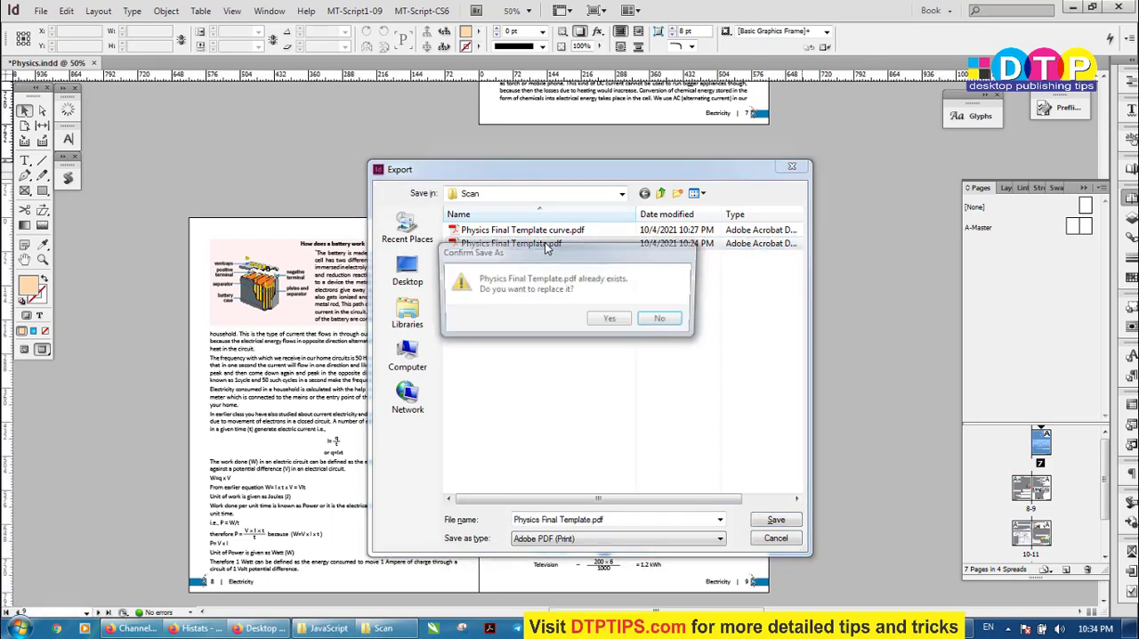
click(663, 321)
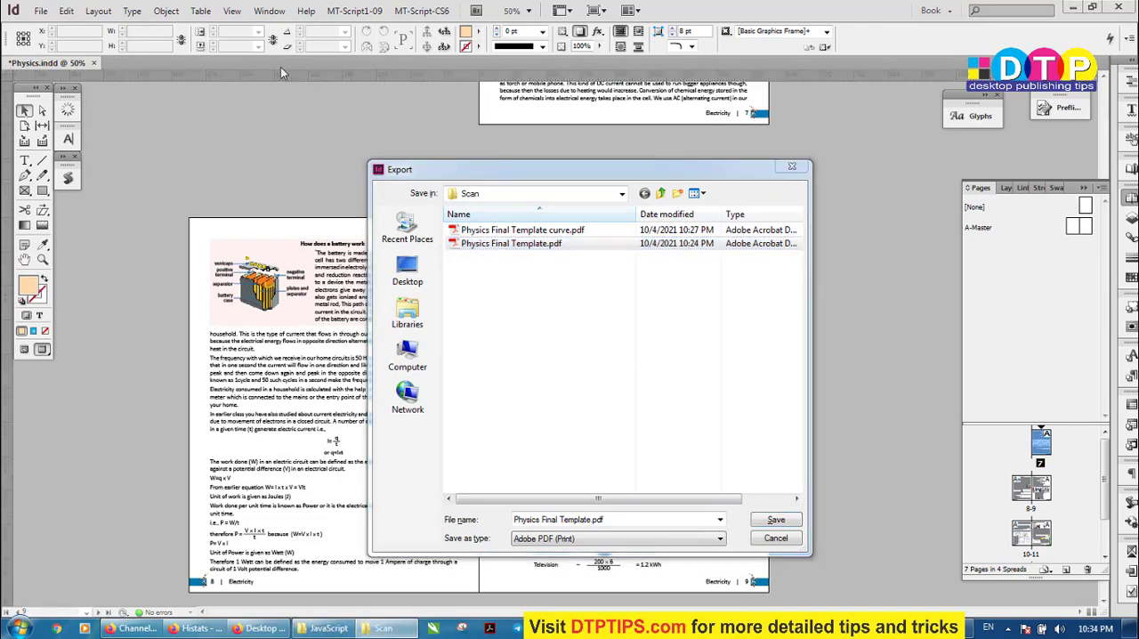
Switch to the Scan folder and open Physics Final Template.pdf in Adobe Acrobat
click(400, 628)
drag(684, 47, 590, 37)
click(673, 209)
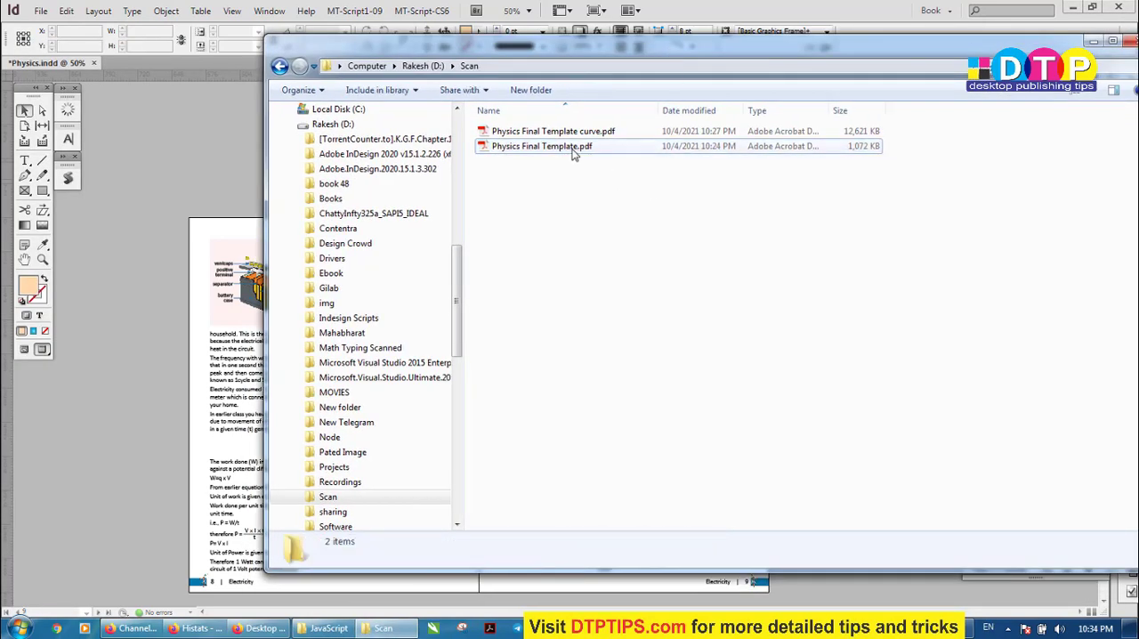
double_click(574, 148)
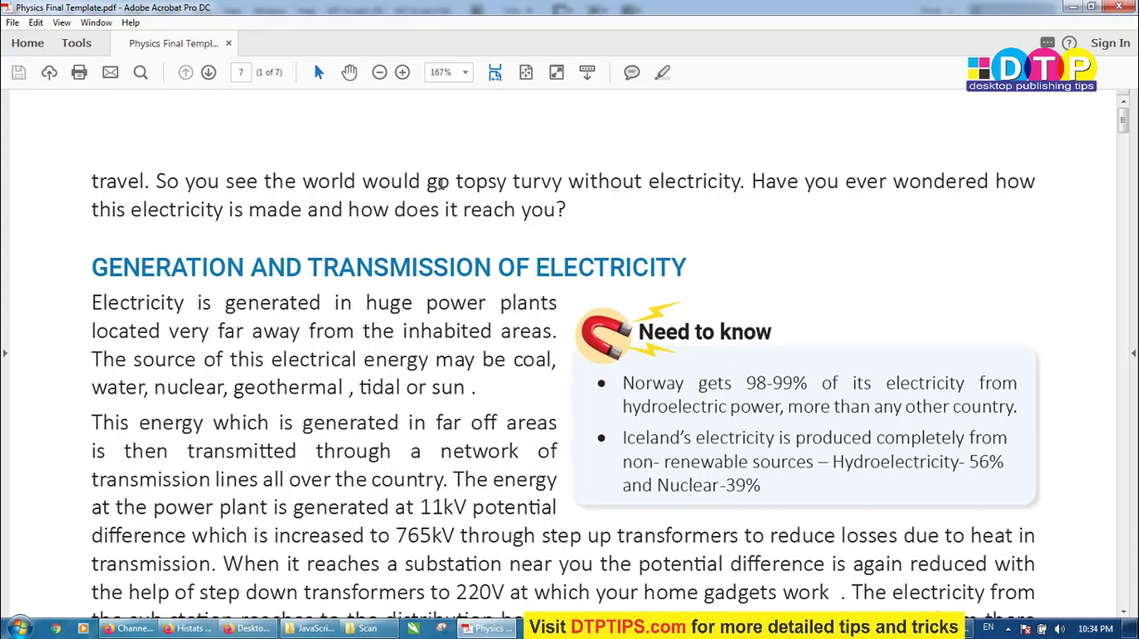
Select a passage in the opening paragraph and bring up the list of fonts used in the PDF's document properties
drag(356, 180, 389, 210)
click(12, 22)
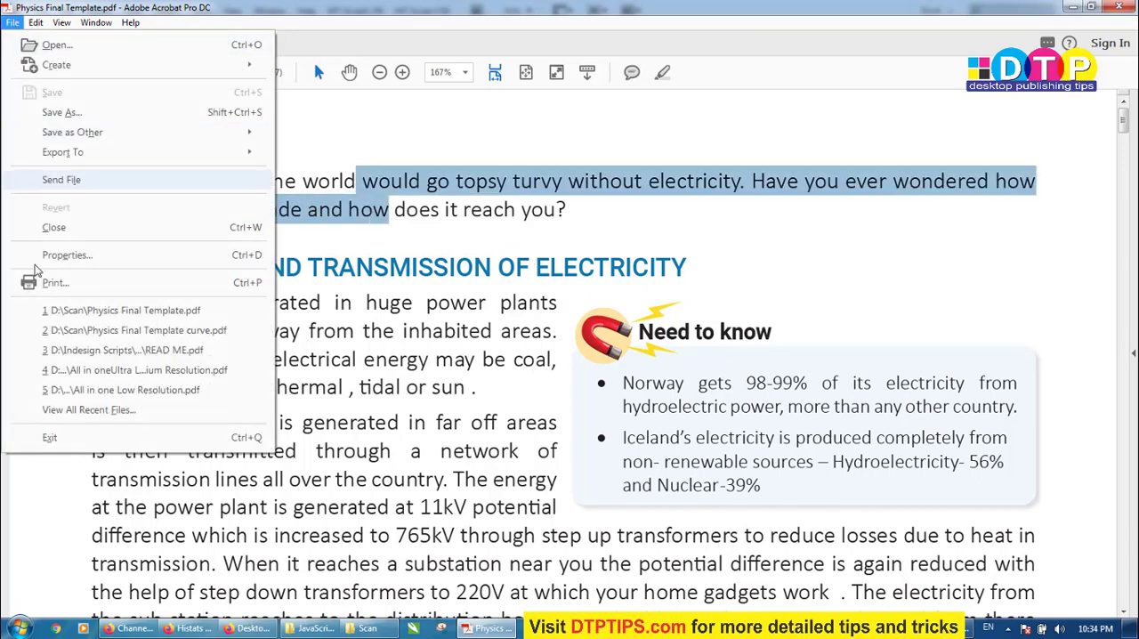
click(71, 256)
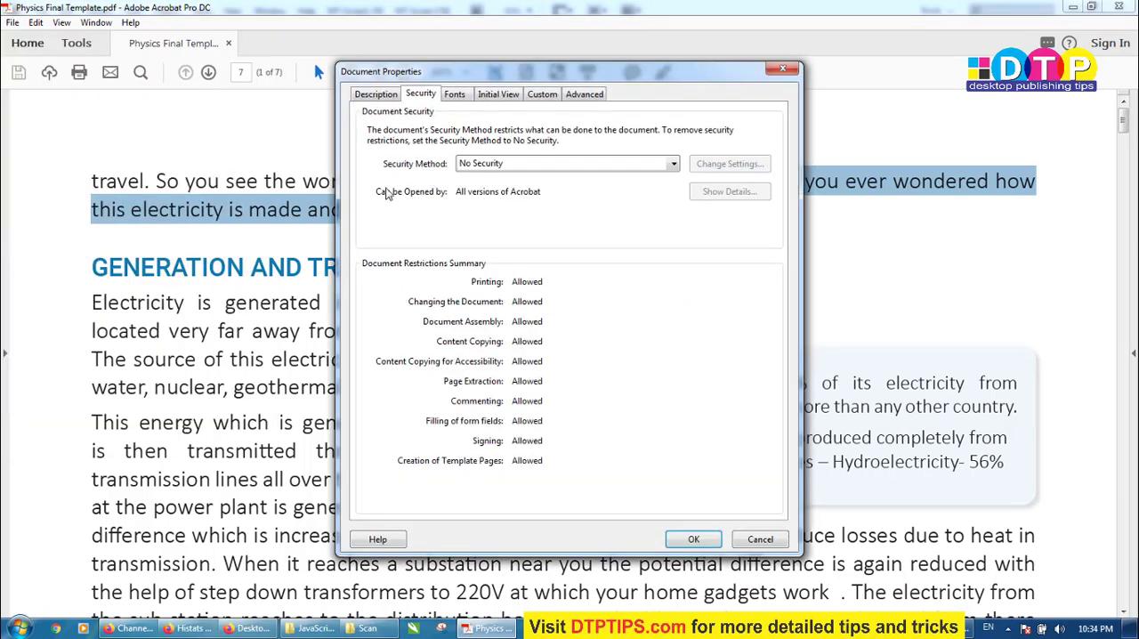
click(455, 95)
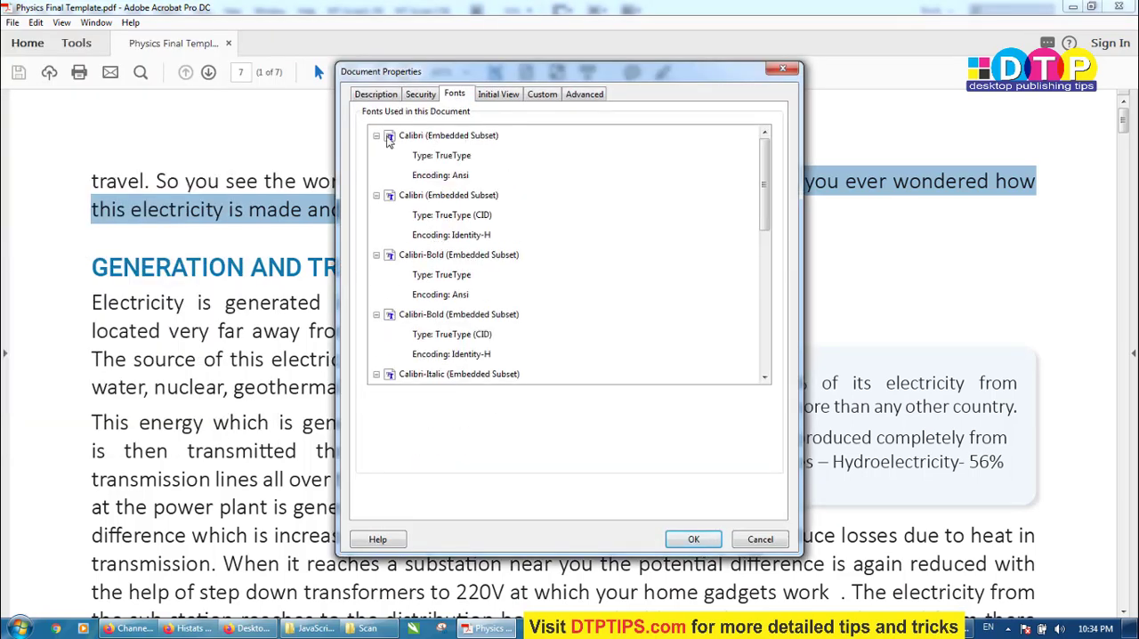
Collapse the details of every font entry to review the fonts used, and close the document properties without changes
click(375, 135)
click(376, 155)
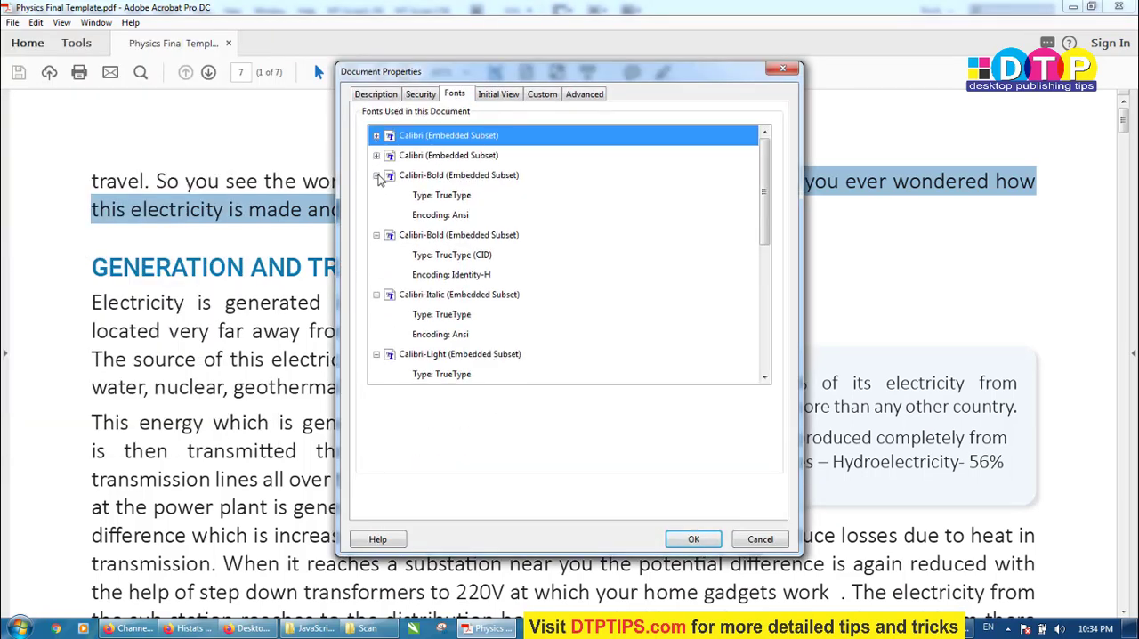
click(375, 176)
click(375, 195)
click(376, 215)
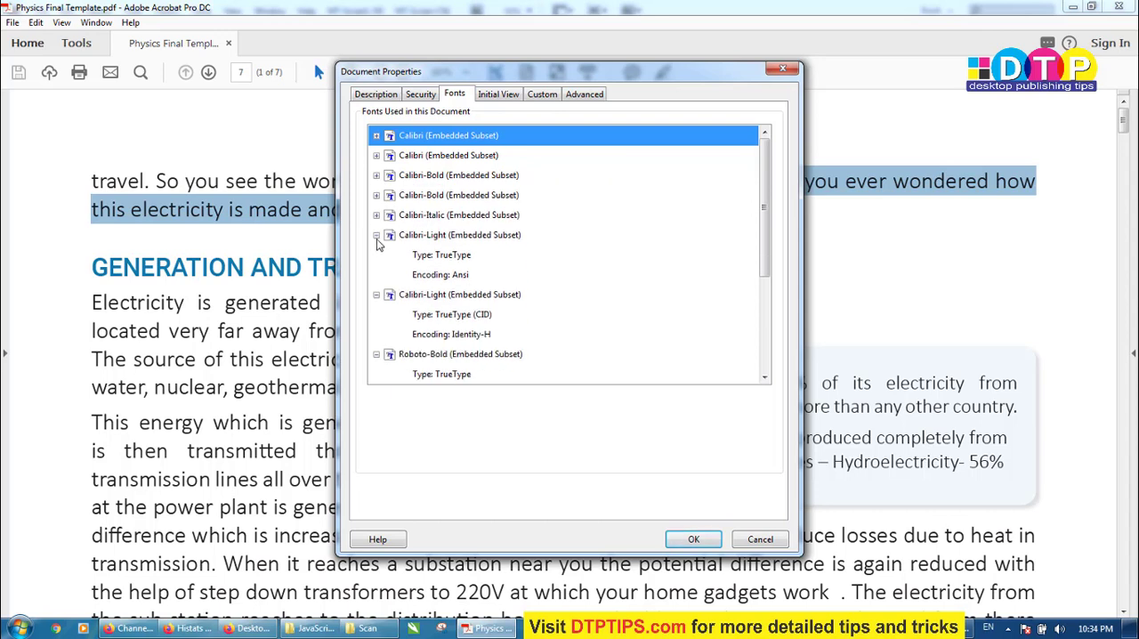
click(376, 234)
click(375, 254)
click(376, 274)
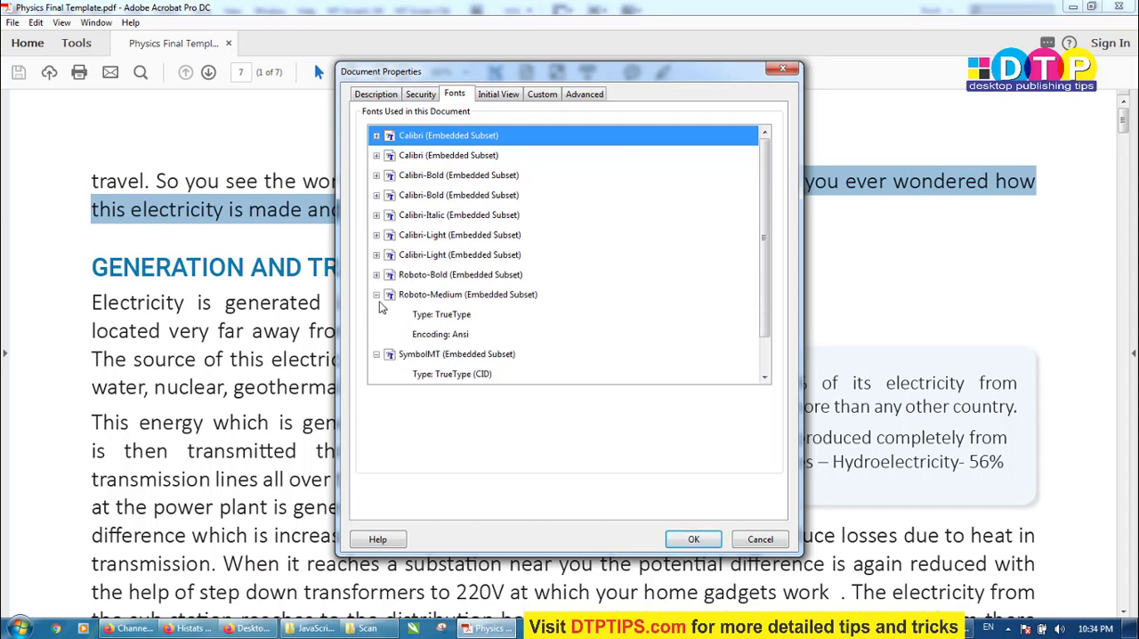
click(376, 294)
click(375, 314)
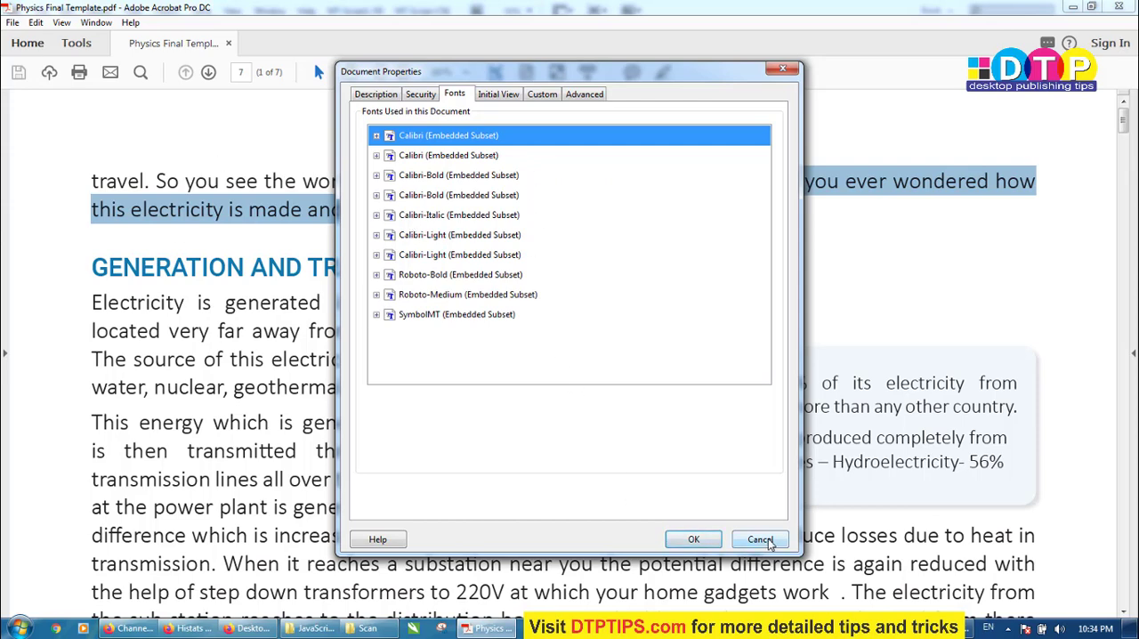
click(742, 542)
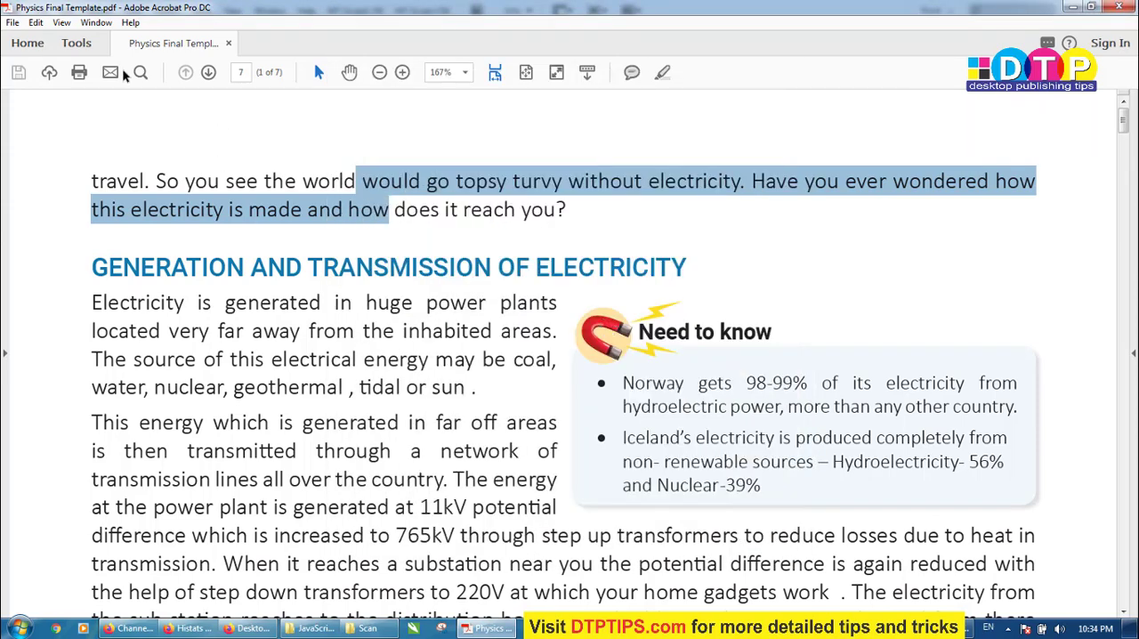
Show the tools pane beside the PDF and open the Print Production toolset
click(76, 43)
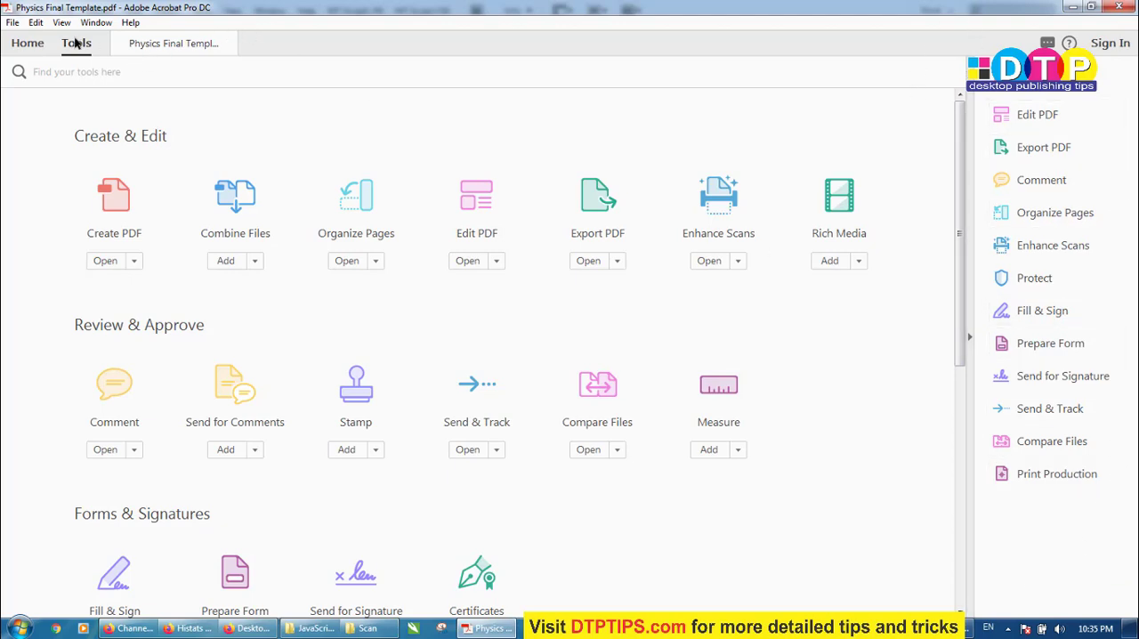
click(173, 43)
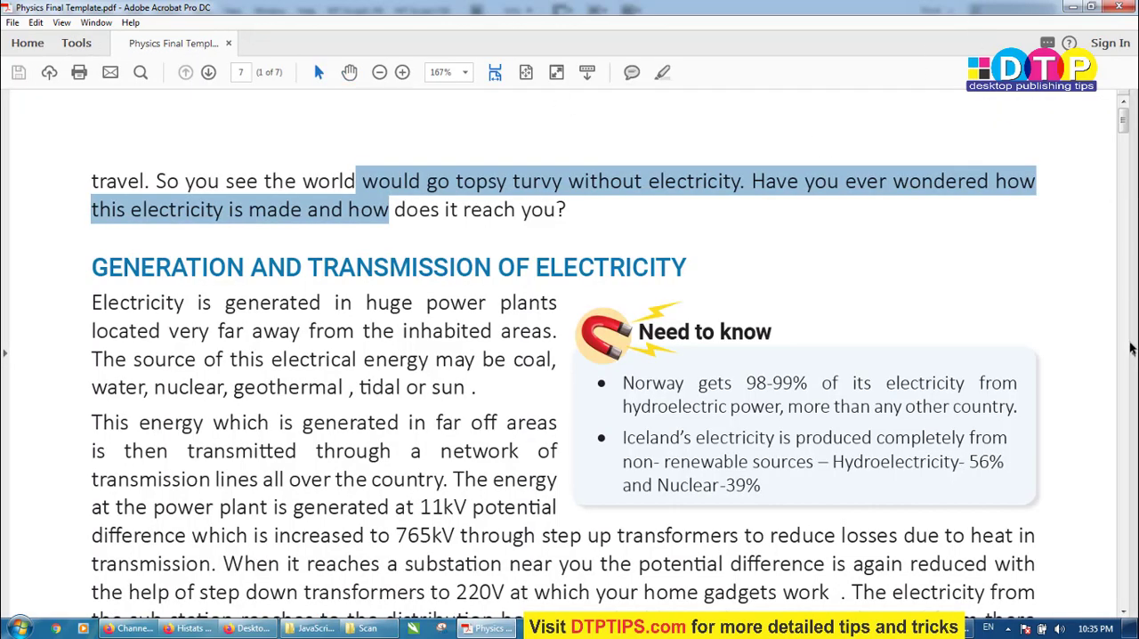
click(1133, 352)
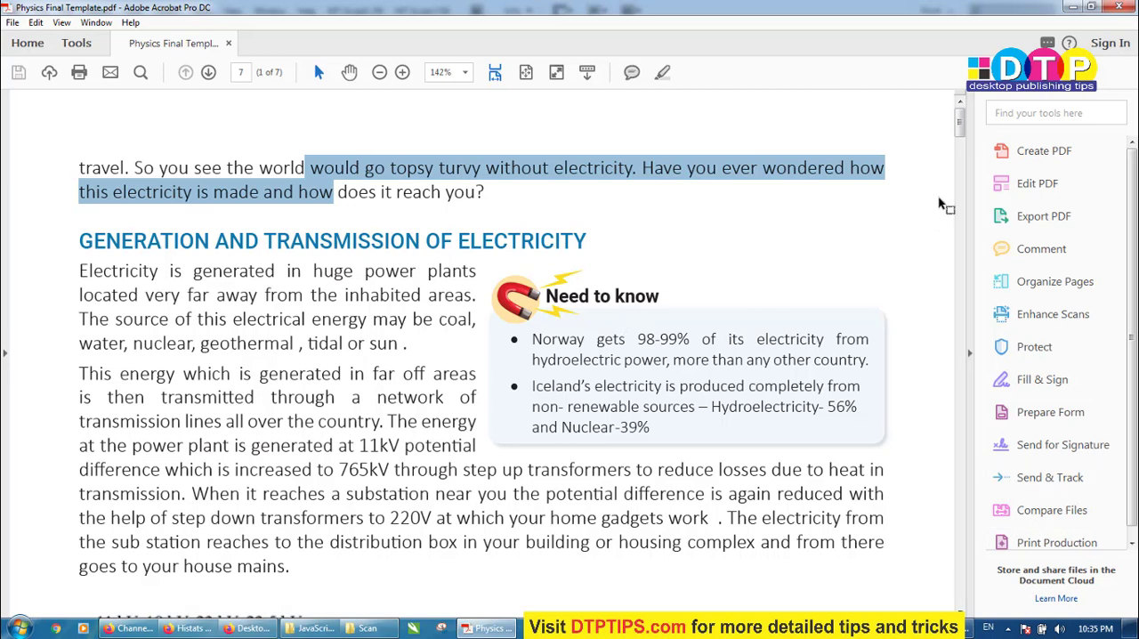
scroll(1060, 494, down, 1)
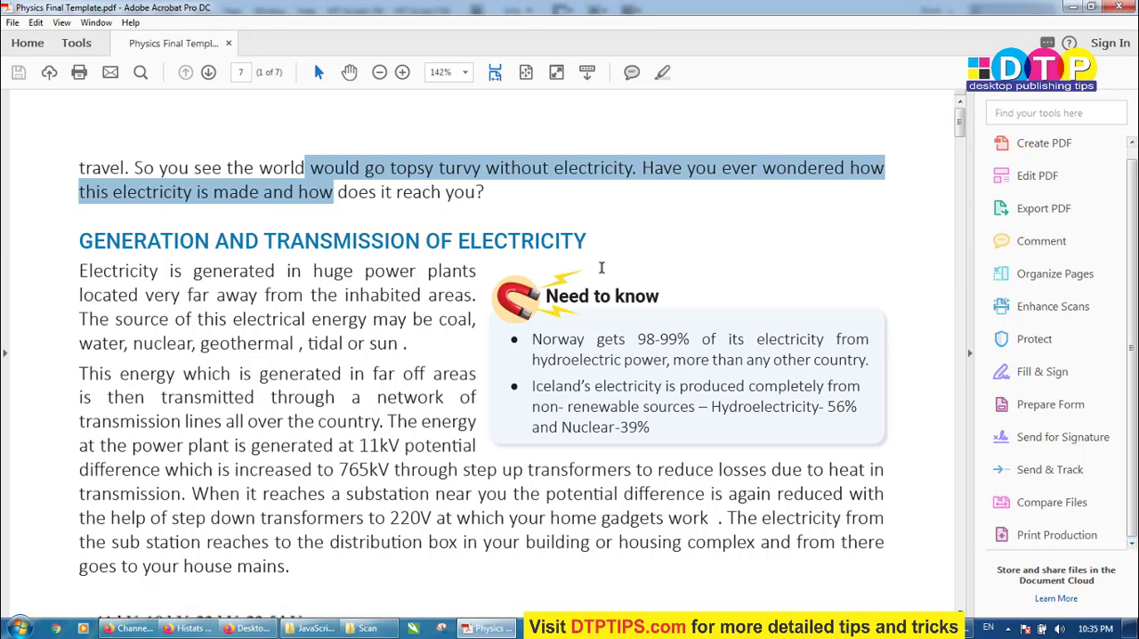
click(77, 44)
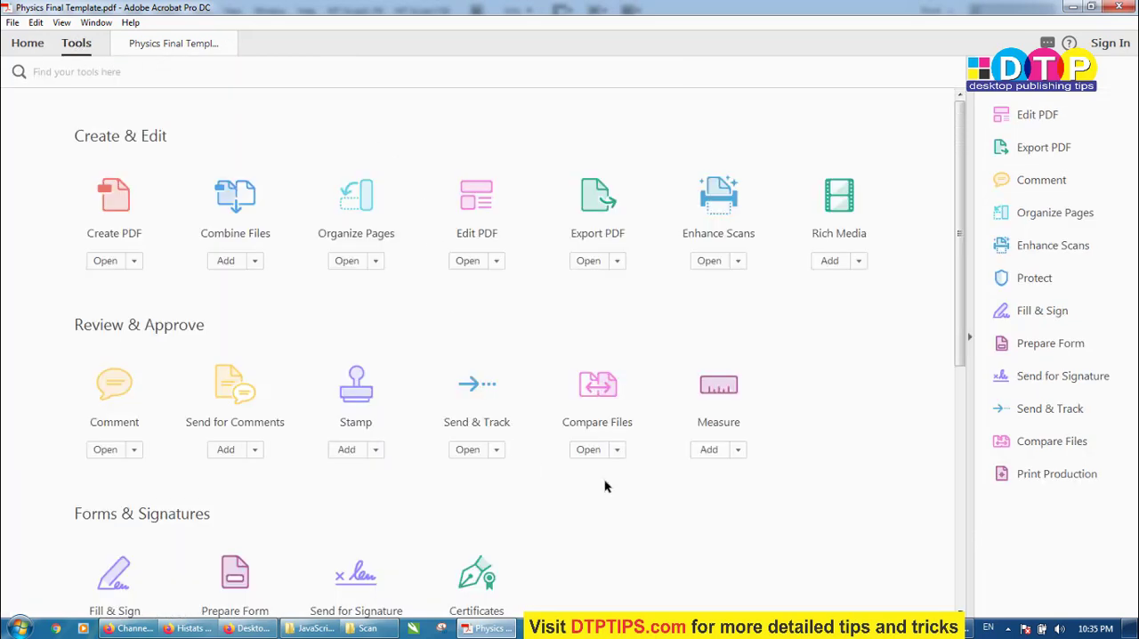
scroll(583, 496, down, 5)
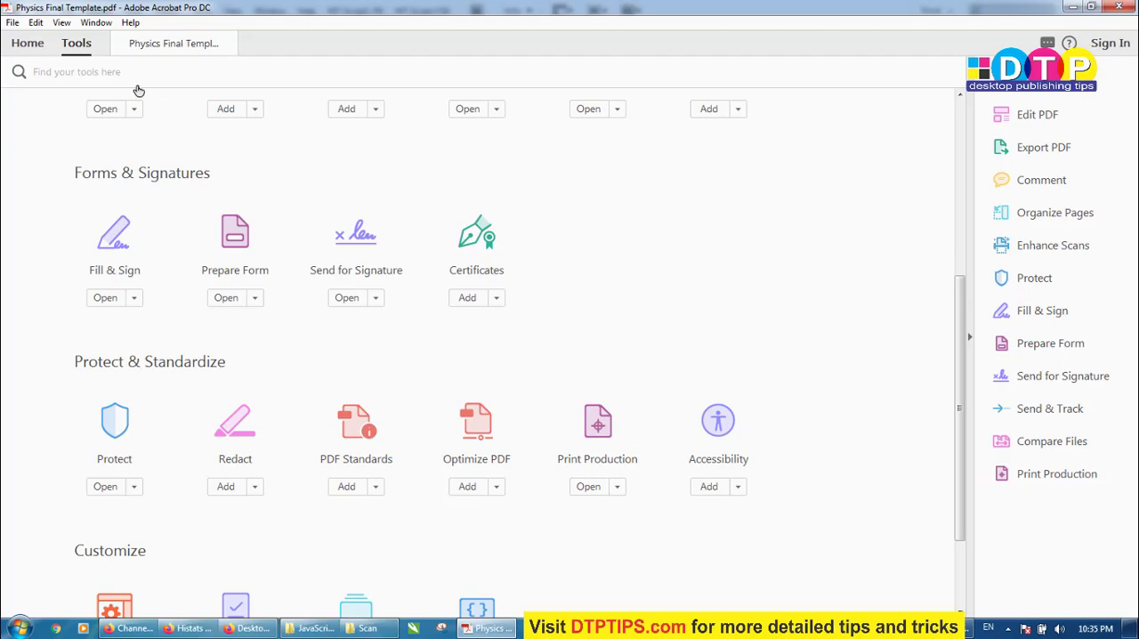
click(152, 47)
drag(264, 244, 399, 445)
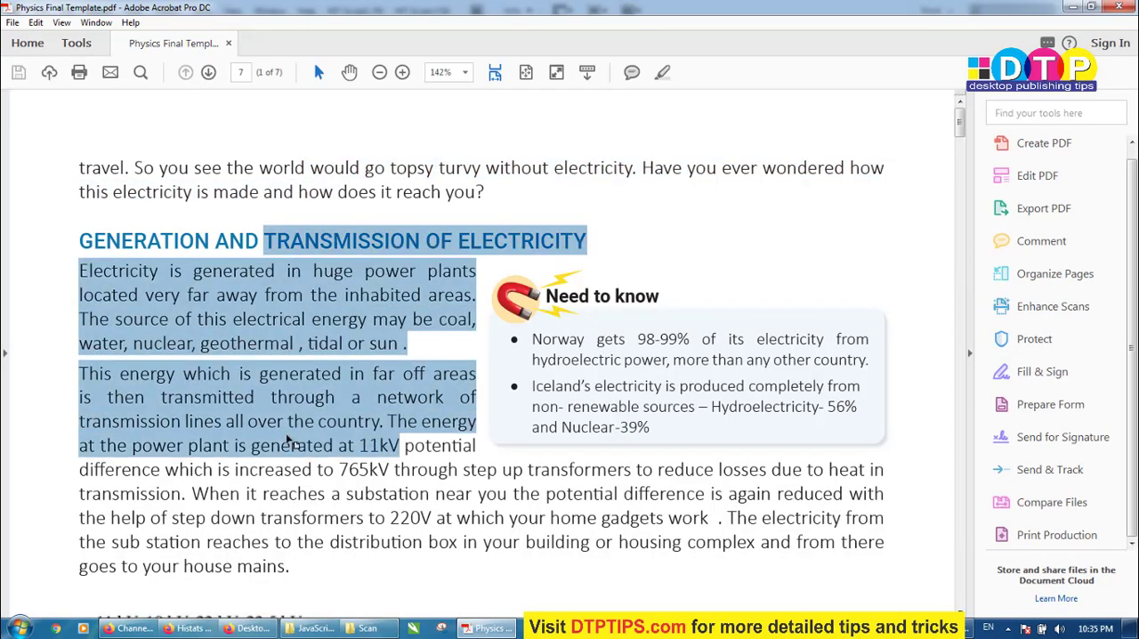
click(1056, 535)
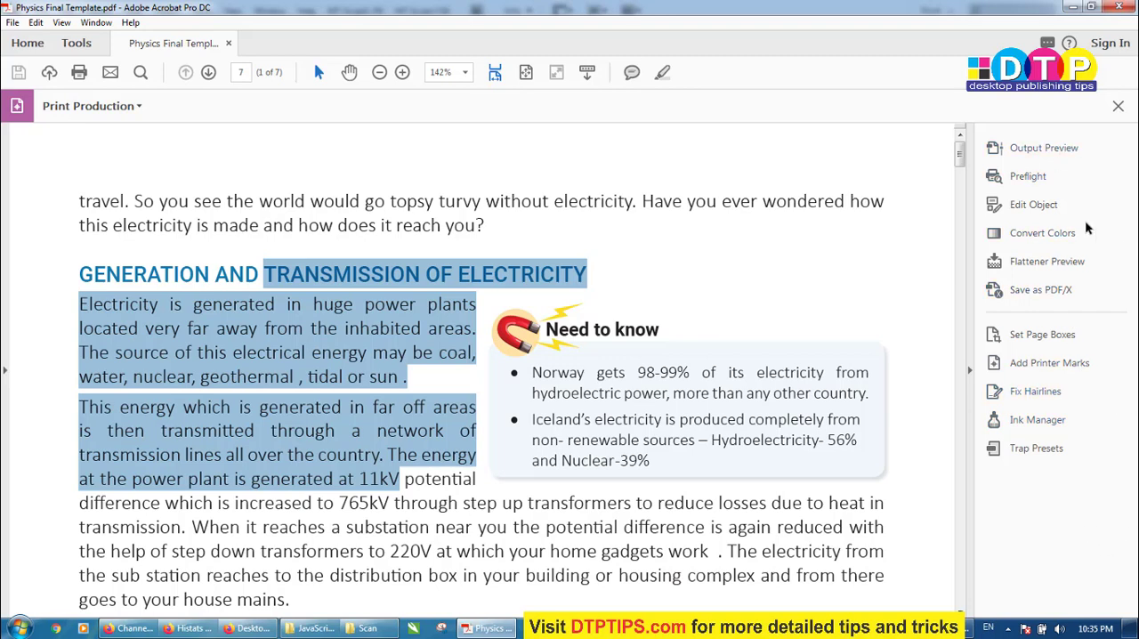
Run the Preflight fixup "Convert fonts to outlines" on the PDF
click(1026, 178)
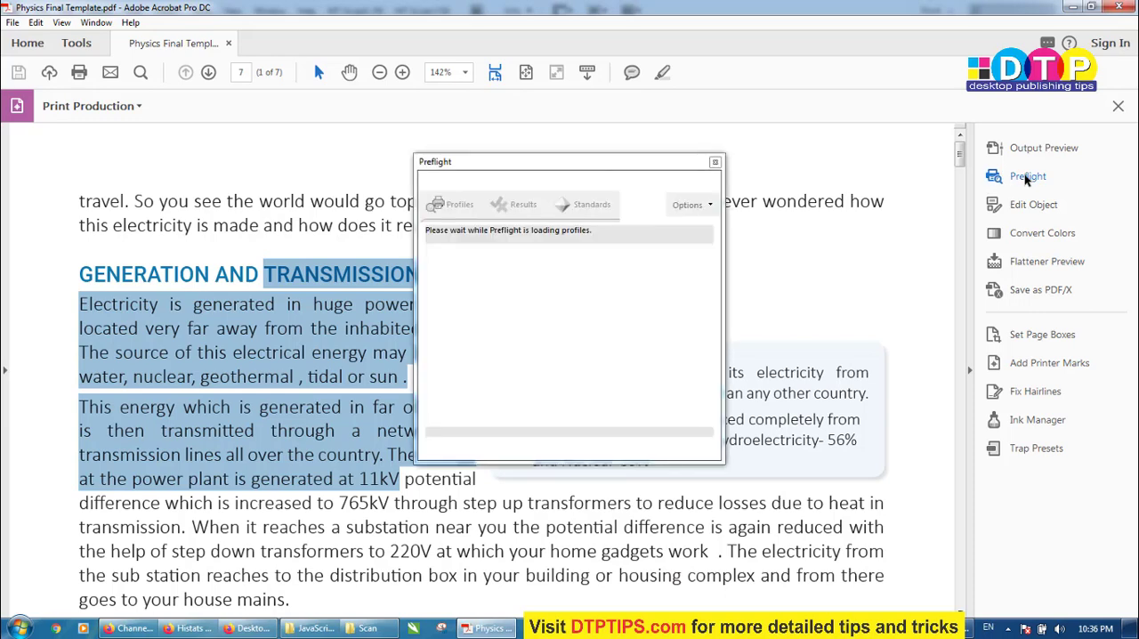
drag(449, 162, 693, 49)
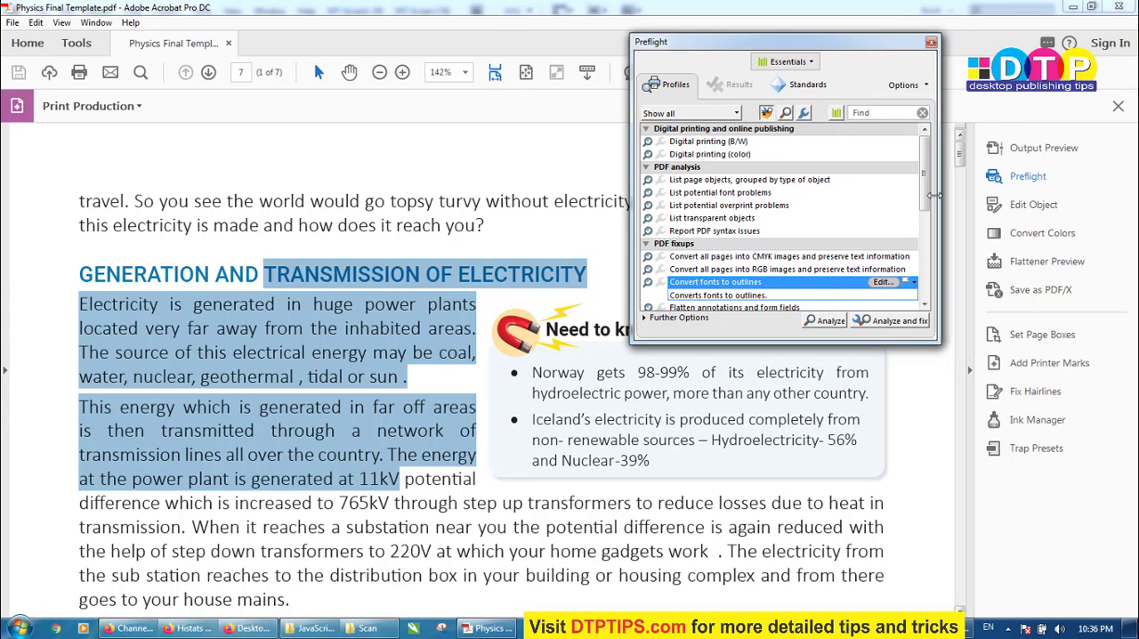
mouse_move(922, 167)
mouse_down()
mouse_move(925, 179)
mouse_move(924, 168)
mouse_up()
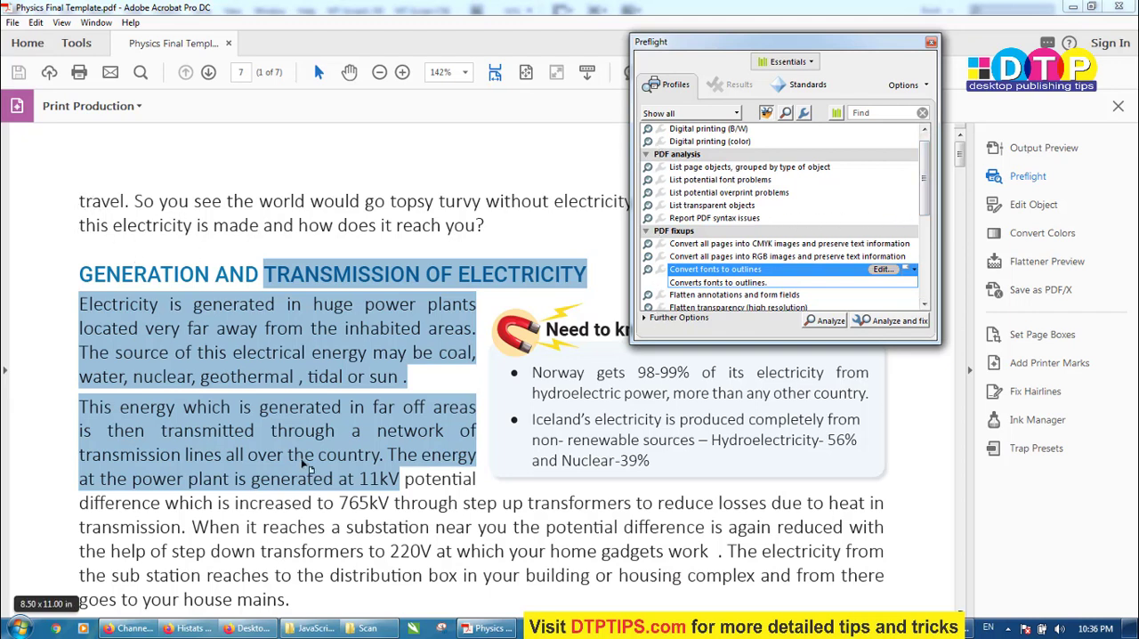
double_click(734, 275)
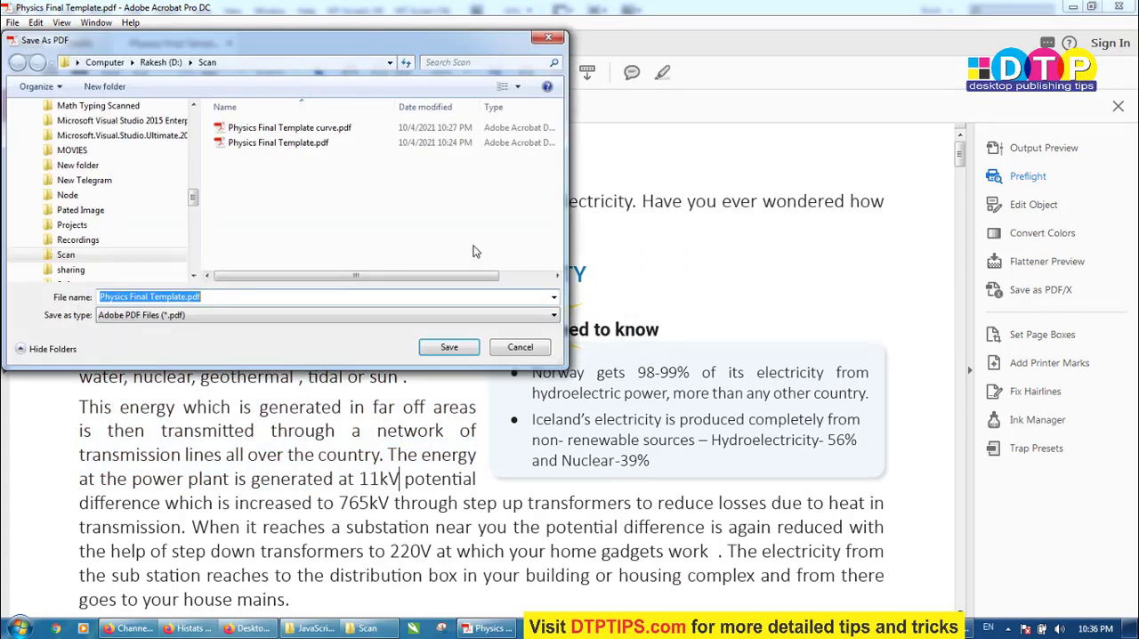
Save the fixed PDF as Physics Final Template curve.pdf in the Scan folder, replacing the existing file, and close Preflight
drag(228, 42, 576, 51)
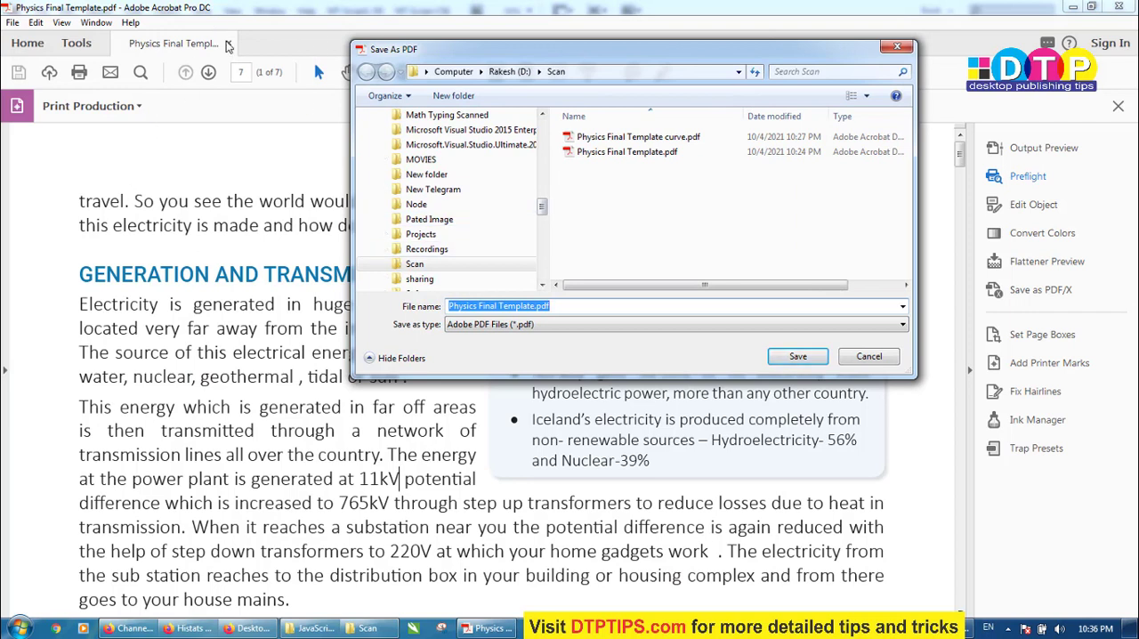
click(613, 140)
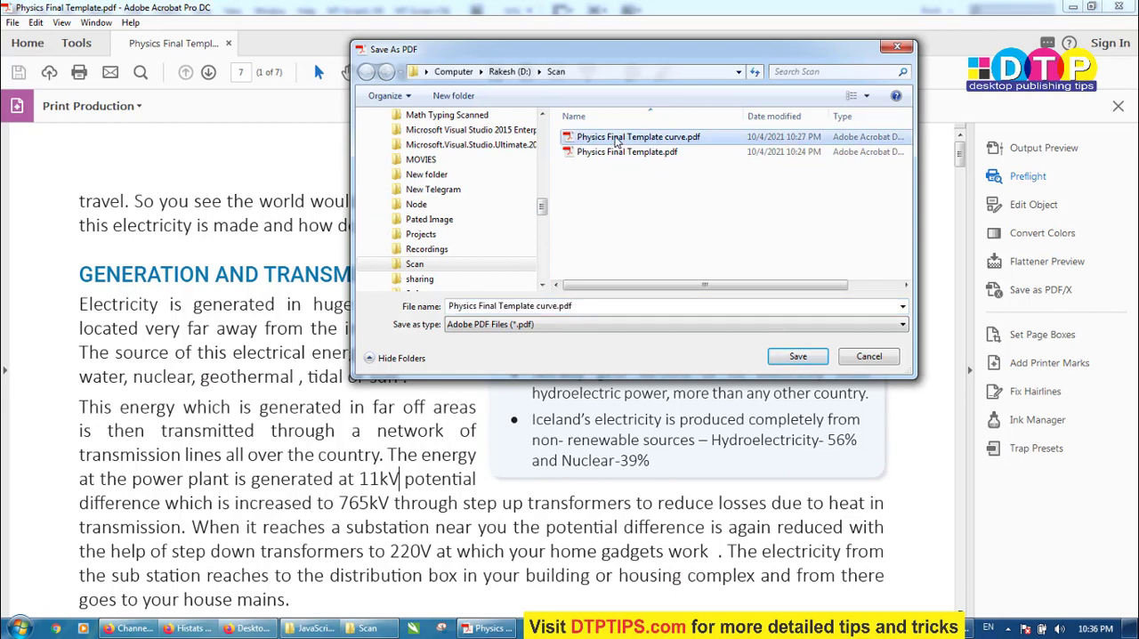
click(798, 356)
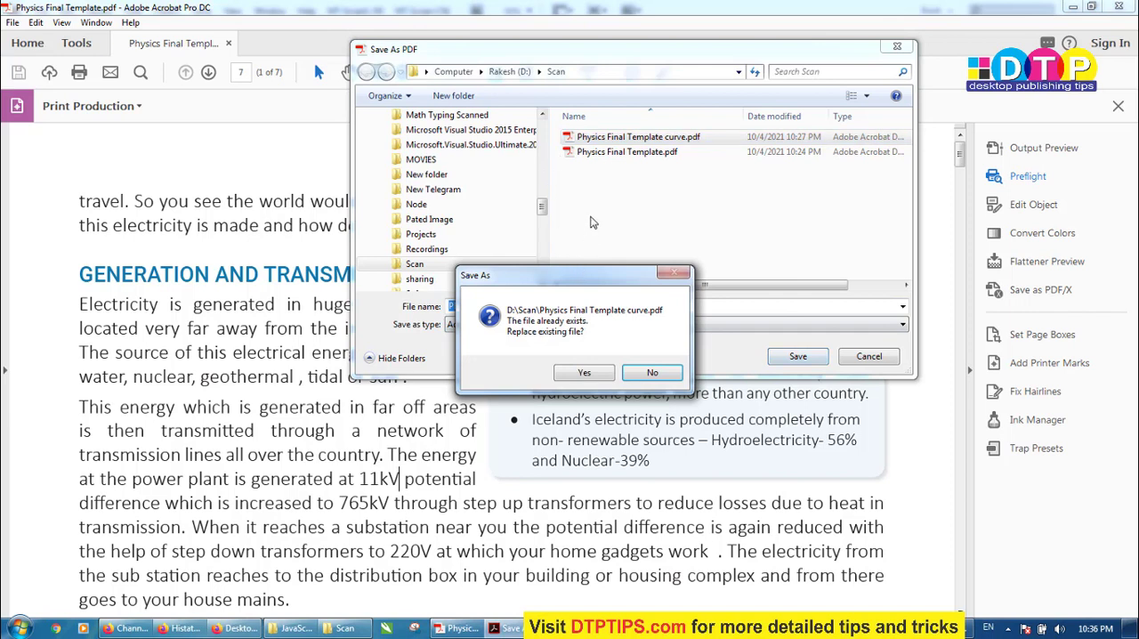
click(584, 375)
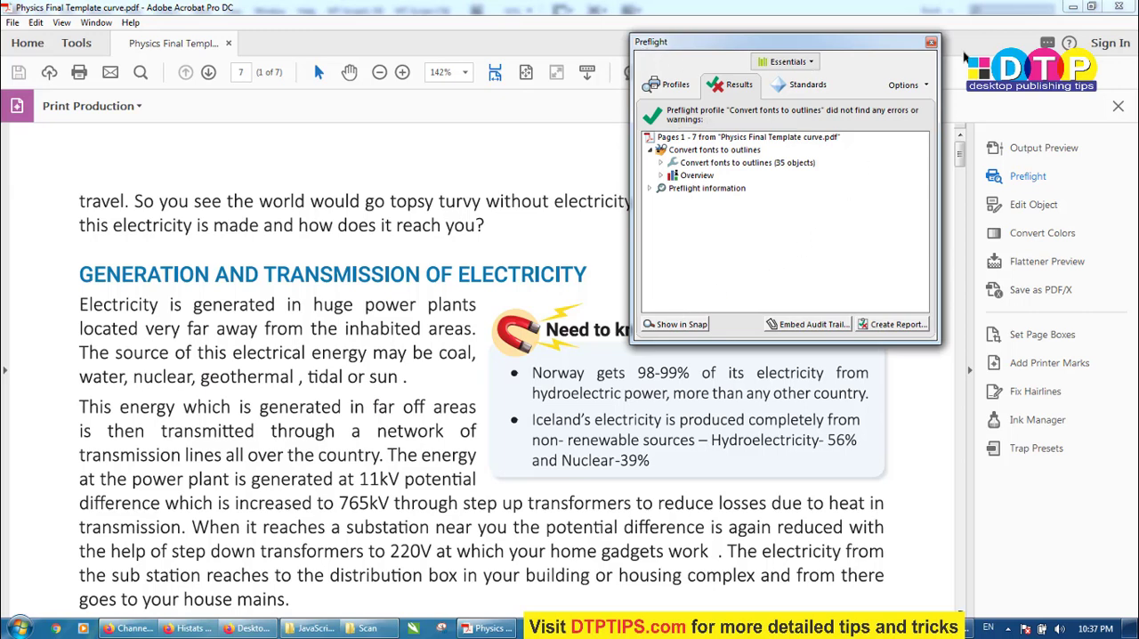
click(930, 42)
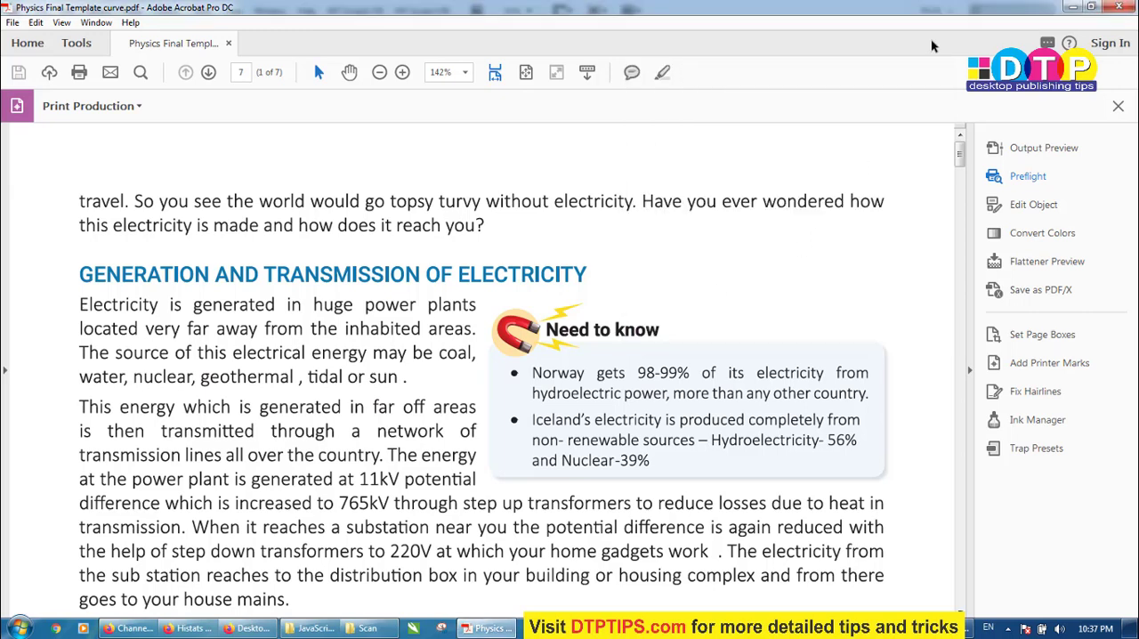
Check the list of fonts used in the document properties of the saved curve PDF, and close it without changes
click(12, 22)
click(76, 256)
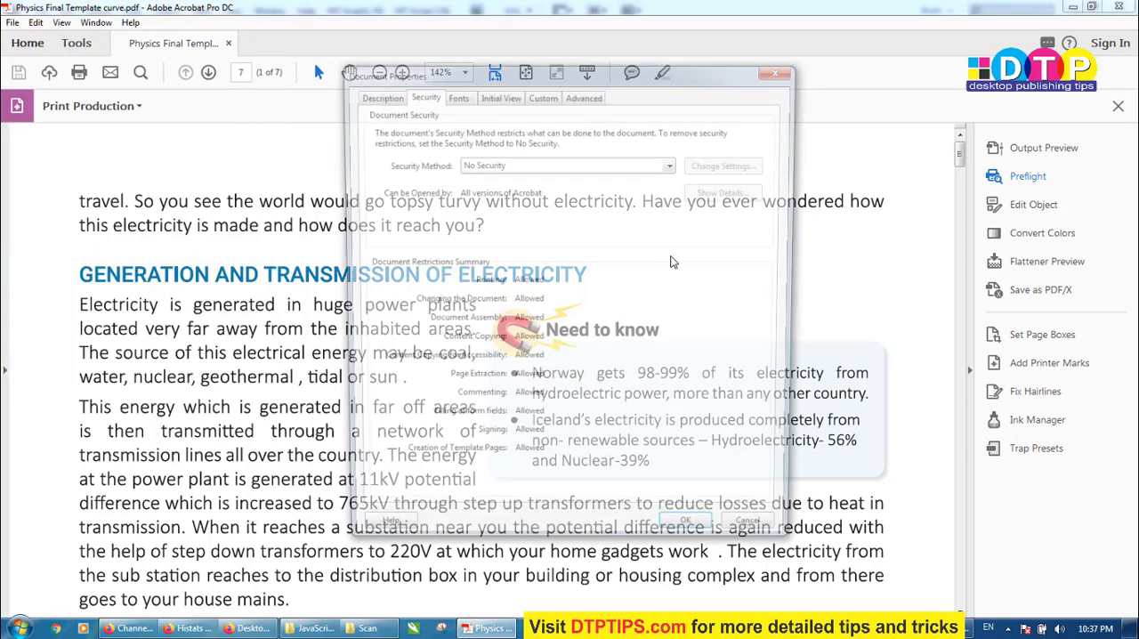
click(455, 96)
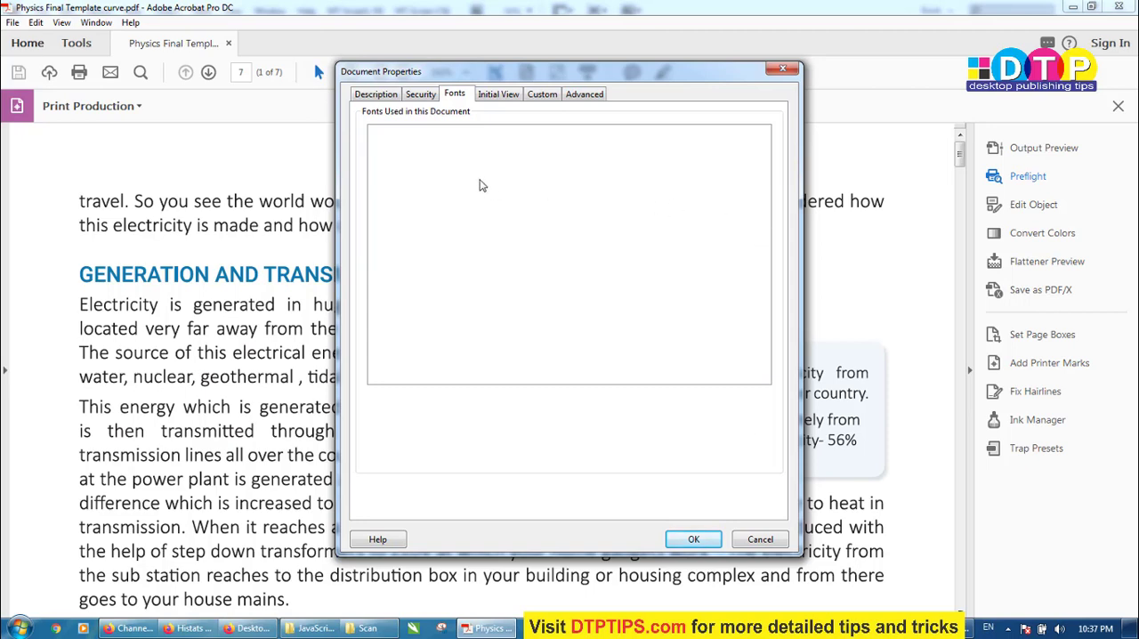
click(759, 540)
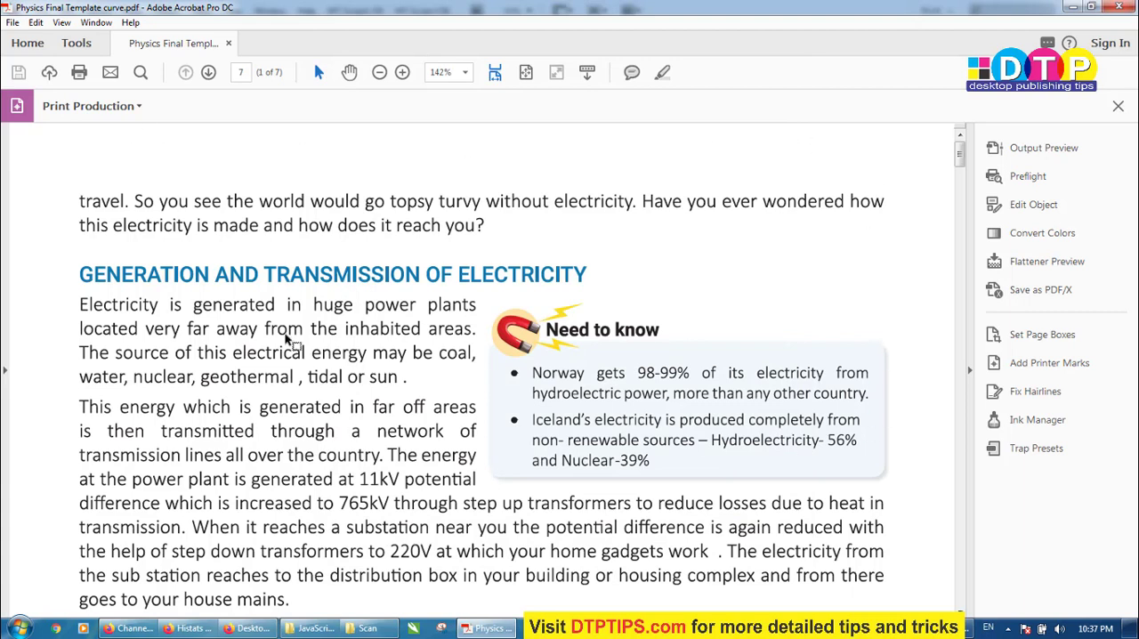